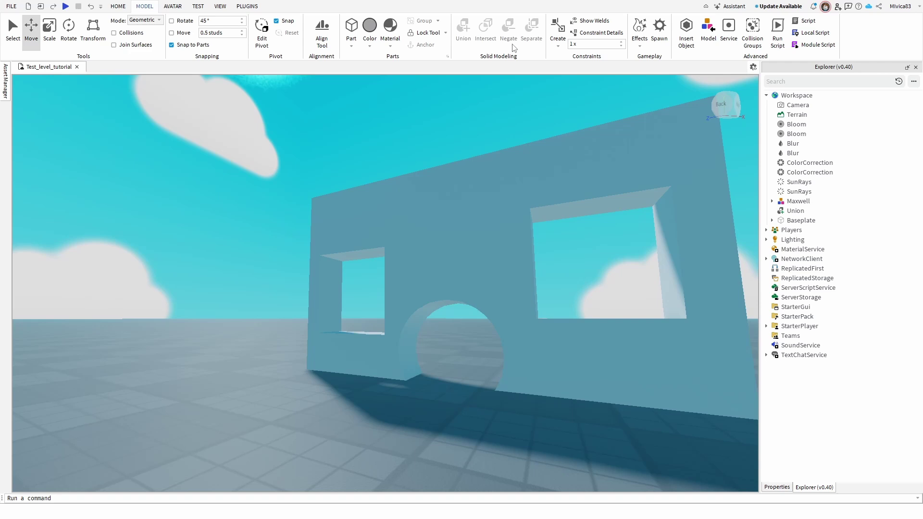
Step: Select the merged wall Union, with its two window openings and archway, in the viewport
{"action": "left_click", "coordinate": [120, 11]}
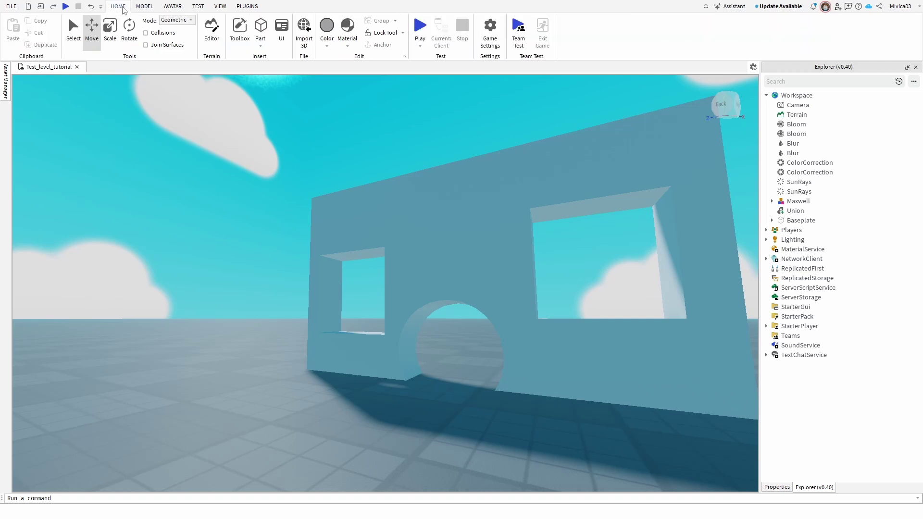
{"action": "left_click", "coordinate": [143, 8]}
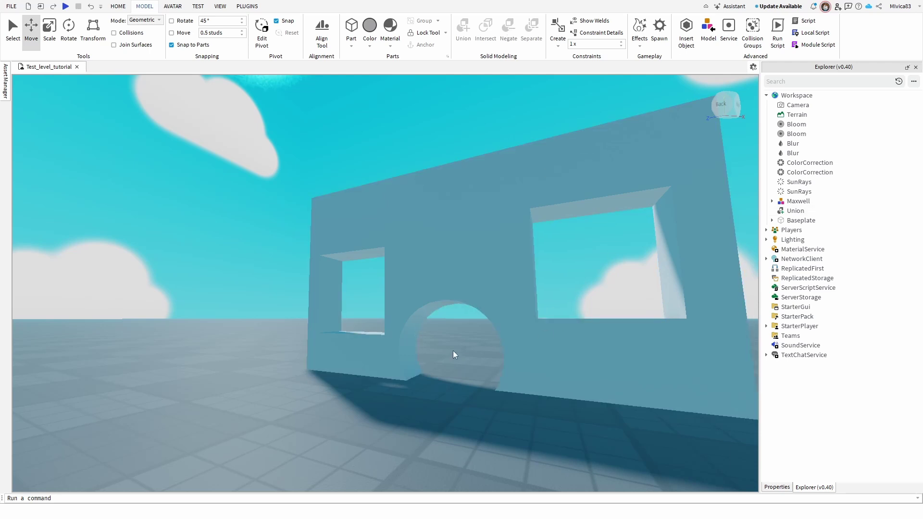
{"action": "left_click", "coordinate": [491, 281]}
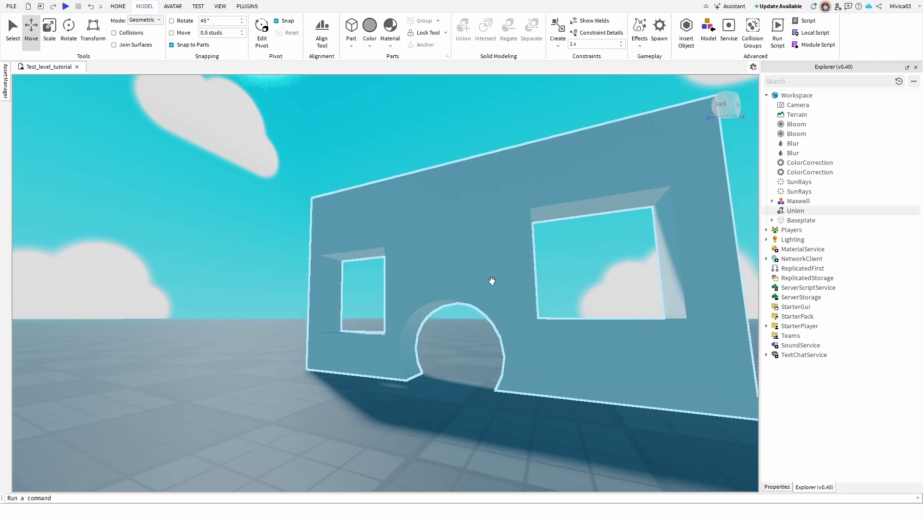
{"action": "left_click", "coordinate": [463, 335]}
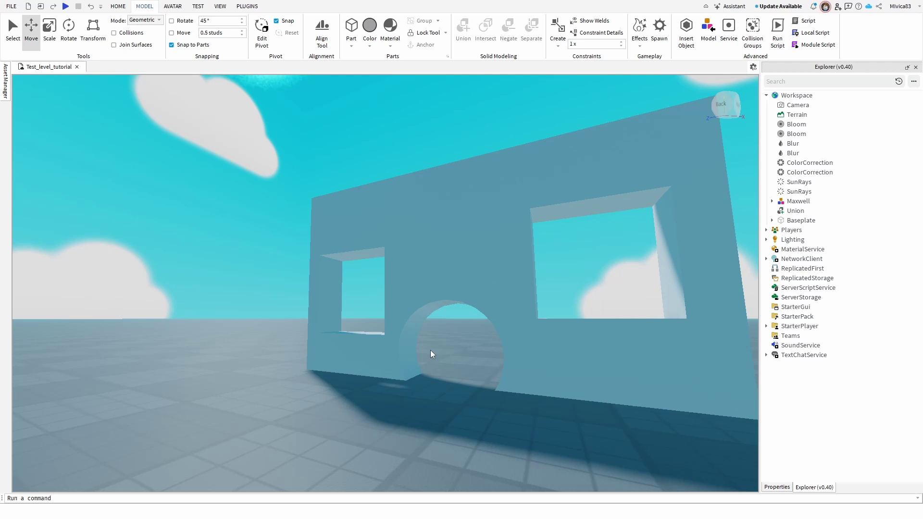
{"action": "left_click", "coordinate": [433, 245]}
{"action": "left_click", "coordinate": [377, 272]}
{"action": "left_click", "coordinate": [368, 254]}
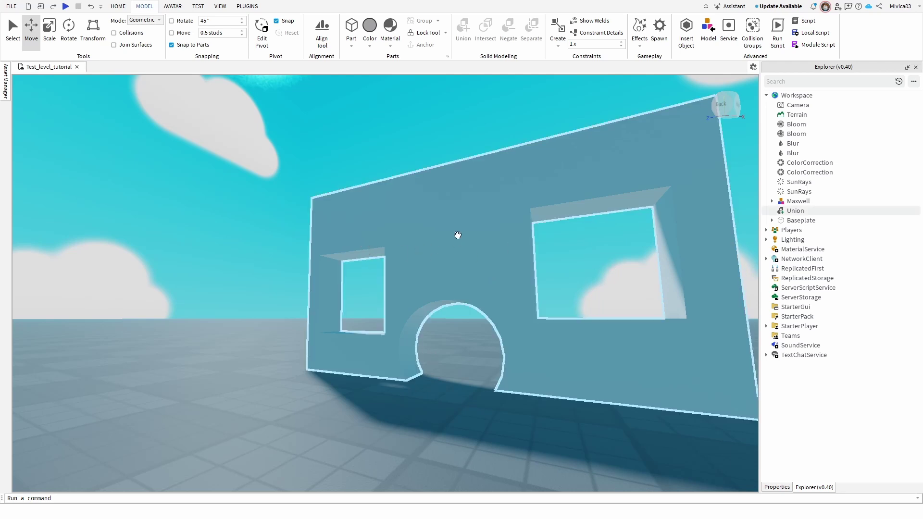
{"action": "left_click", "coordinate": [381, 93]}
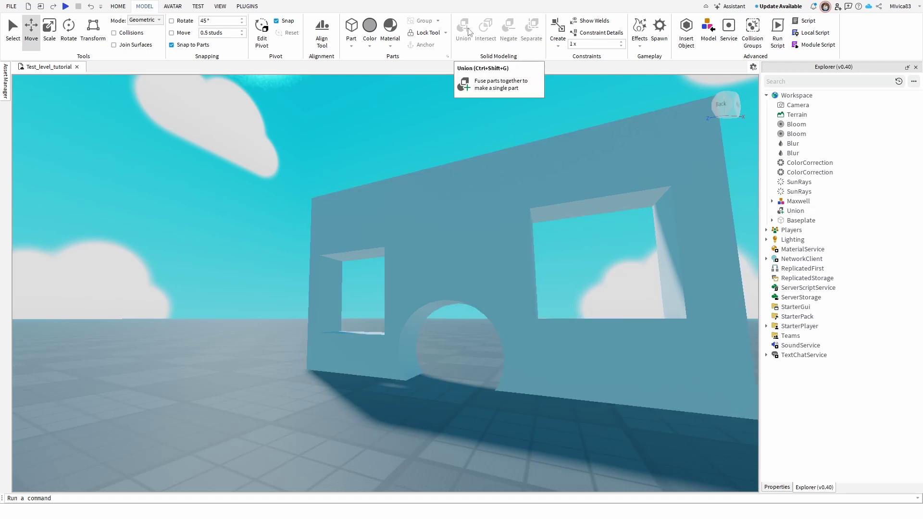
{"action": "left_click", "coordinate": [527, 233]}
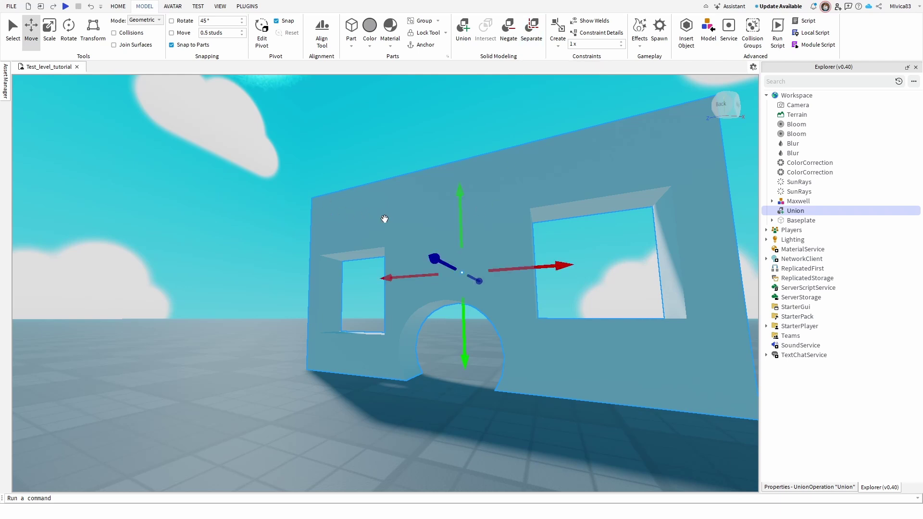
Step: Apply Separate twice to split the wall Union into three Parts and a NegativePart
{"action": "left_click", "coordinate": [541, 30]}
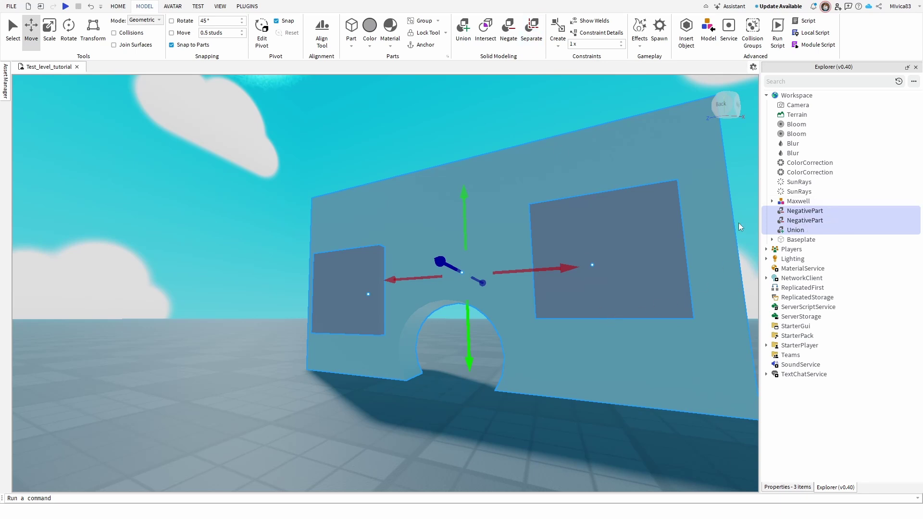
{"action": "left_click", "coordinate": [532, 32]}
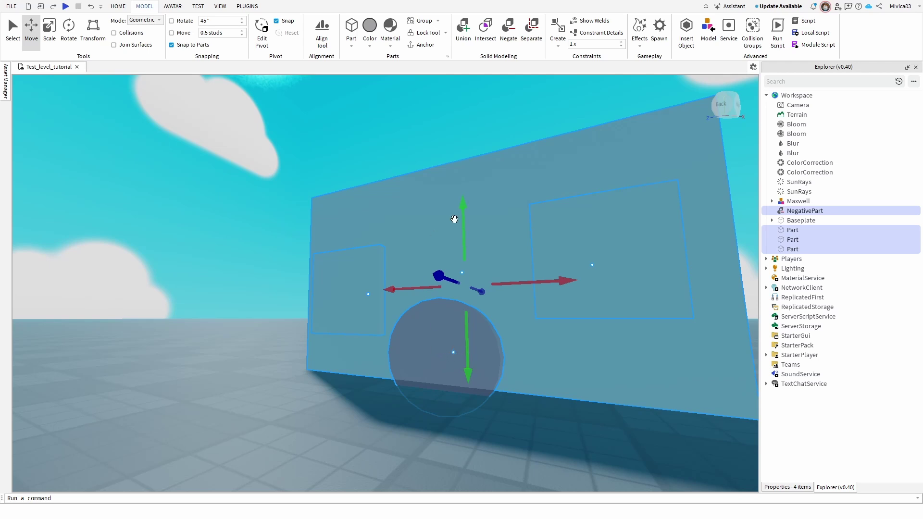
Step: Undo the last separation, then negate the left and right window cutouts into solid blocks
{"action": "key", "text": "ctrl+shift+g"}
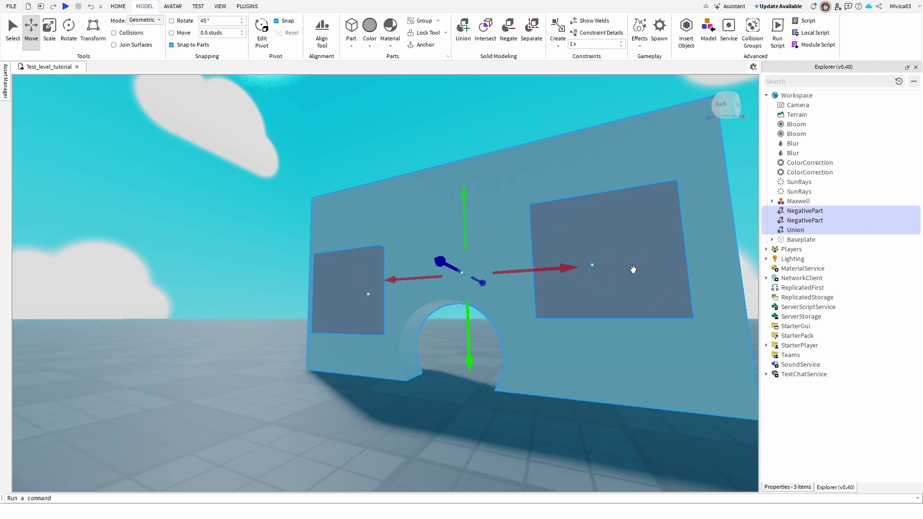
{"action": "left_click", "coordinate": [507, 33]}
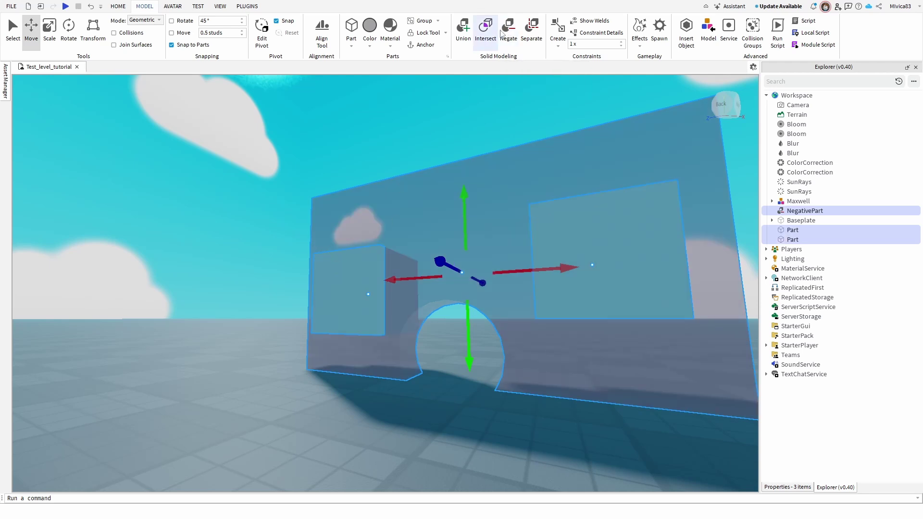
{"action": "left_click", "coordinate": [502, 33]}
{"action": "left_click", "coordinate": [220, 262]}
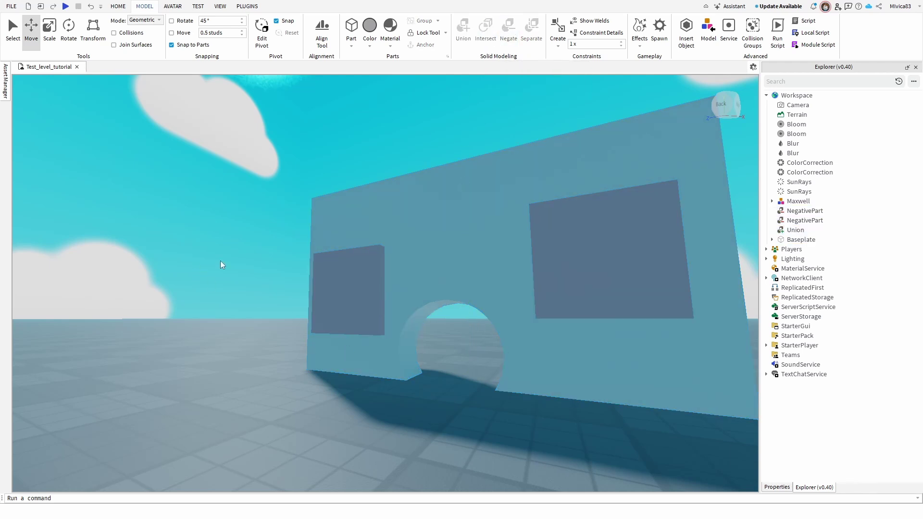
{"action": "left_click", "coordinate": [367, 276]}
{"action": "left_click", "coordinate": [509, 31]}
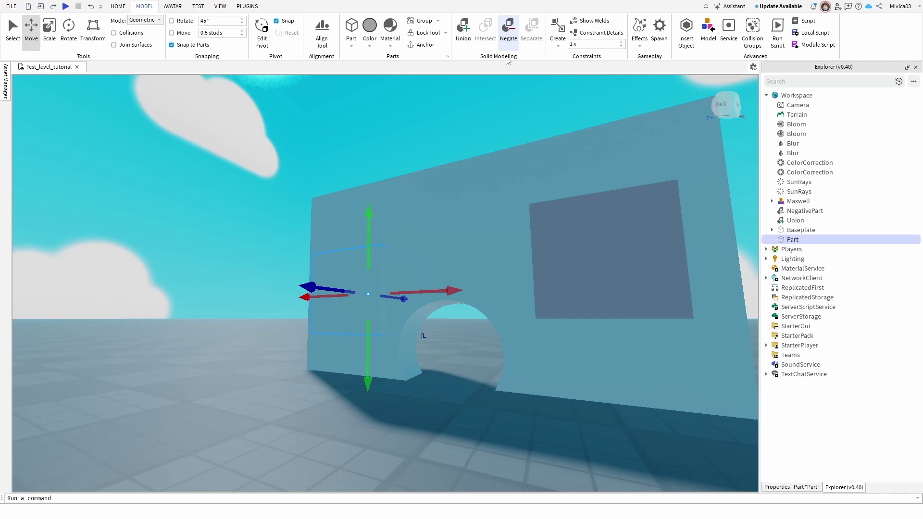
{"action": "left_click", "coordinate": [641, 229]}
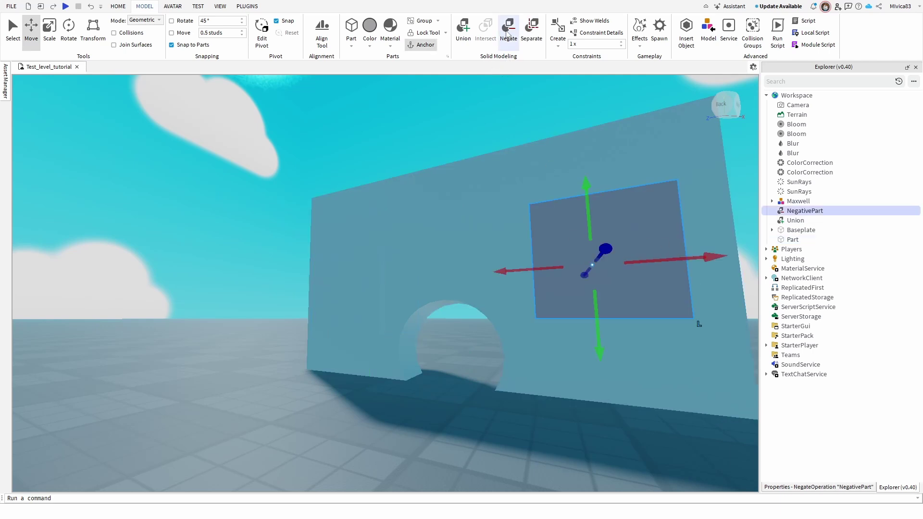
{"action": "left_click", "coordinate": [508, 33]}
Step: Move the left window block out to the left and lift the right one above the wall
{"action": "left_click", "coordinate": [355, 309]}
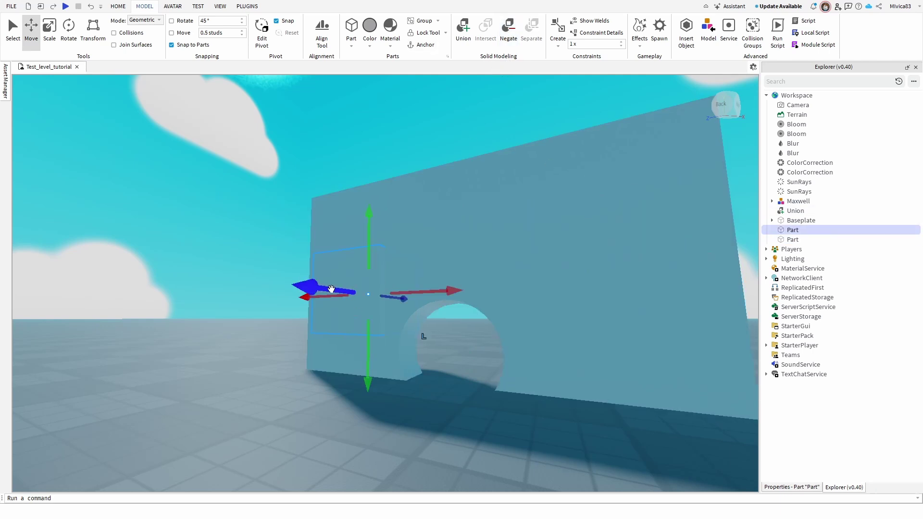
{"action": "left_click_drag", "start_coordinate": [331, 289], "coordinate": [128, 269]}
{"action": "left_click", "coordinate": [588, 259]}
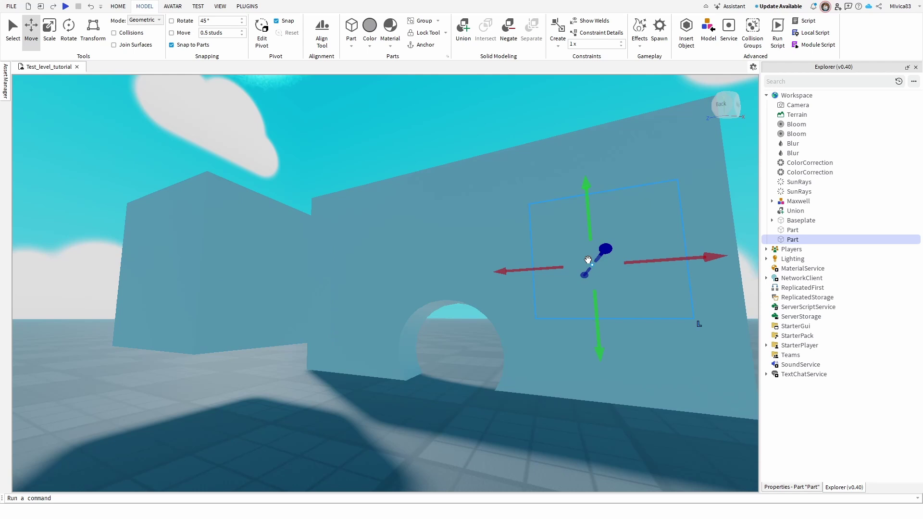
{"action": "left_click_drag", "start_coordinate": [589, 200], "coordinate": [587, 67]}
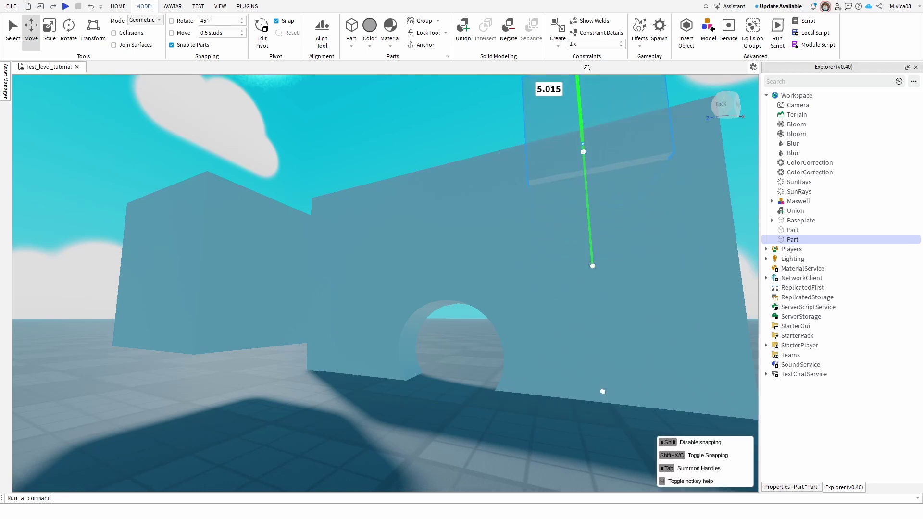
{"action": "scroll", "coordinate": [587, 68], "scroll_direction": "down", "scroll_amount": 5}
{"action": "right_click_drag", "start_coordinate": [577, 145], "coordinate": [566, 205]}
{"action": "left_click_drag", "start_coordinate": [504, 116], "coordinate": [503, 72]}
Step: Separate the remaining Union into the wall slab and cylinder cutout, and negate the cylinder
{"action": "left_click", "coordinate": [318, 259]}
{"action": "left_click", "coordinate": [434, 221]}
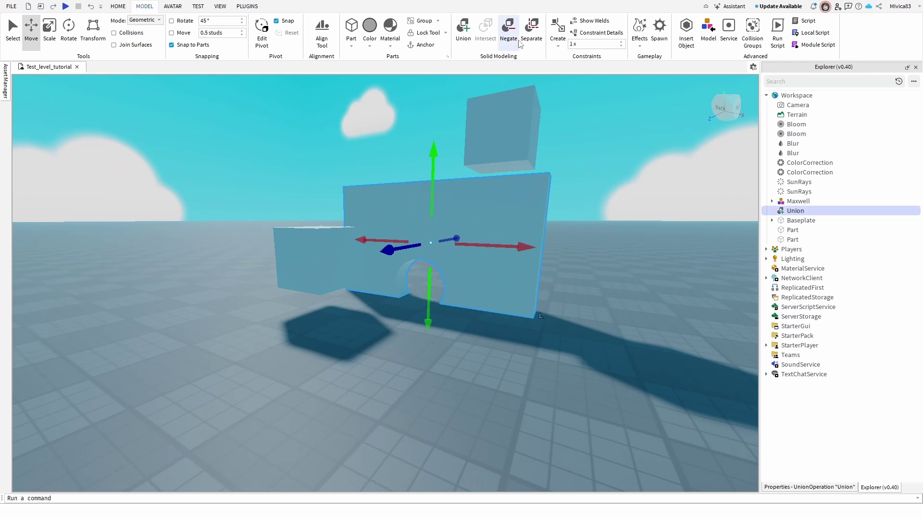
{"action": "left_click", "coordinate": [532, 30]}
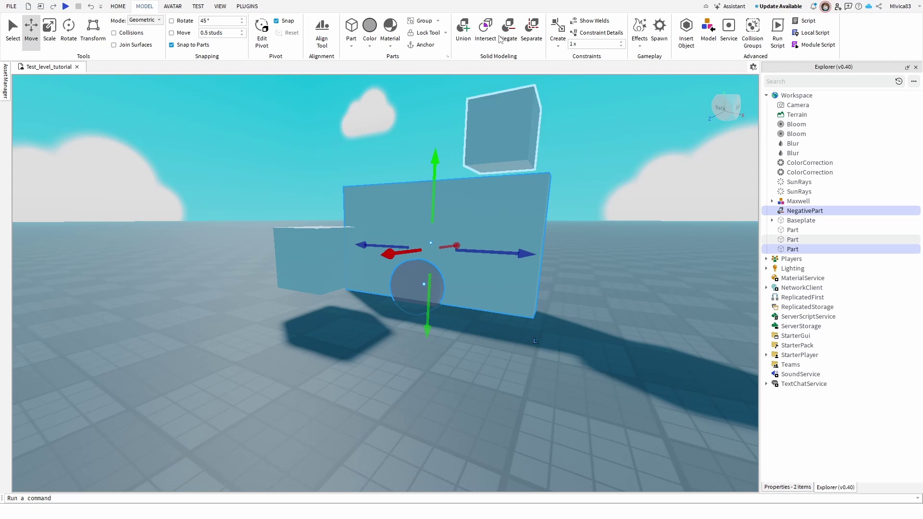
{"action": "left_click", "coordinate": [414, 288]}
{"action": "key", "text": "ctrl+shift+n"}
Step: Pull the solid cylinder out in front of the wall, then select the wall slab and raised window block
{"action": "left_click_drag", "start_coordinate": [392, 297], "coordinate": [262, 374]}
{"action": "right_click_drag", "start_coordinate": [395, 315], "coordinate": [431, 308]}
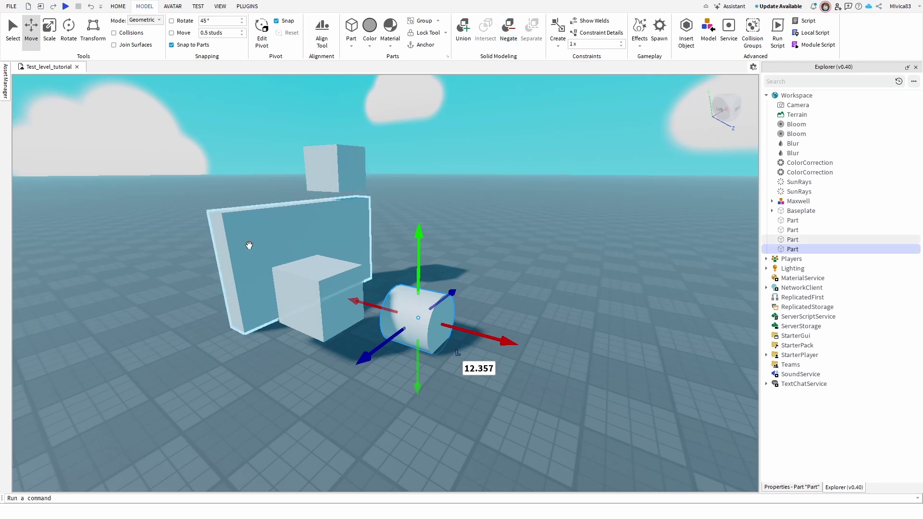
{"action": "left_click", "coordinate": [270, 249]}
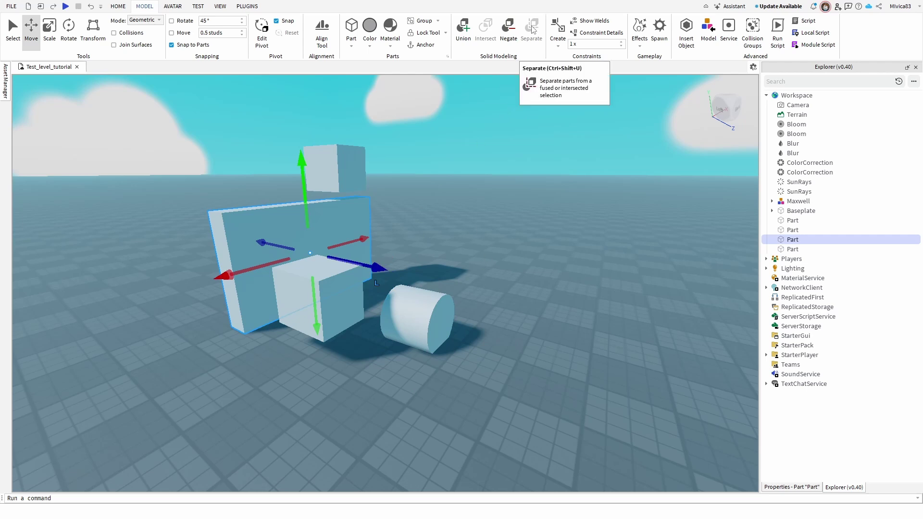
{"action": "right_click_drag", "start_coordinate": [232, 188], "coordinate": [233, 191]}
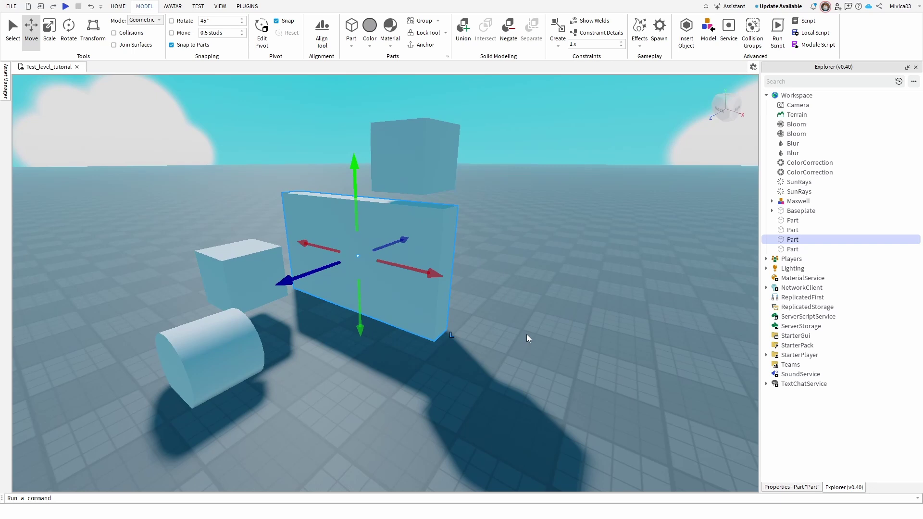
{"action": "left_click", "coordinate": [402, 141]}
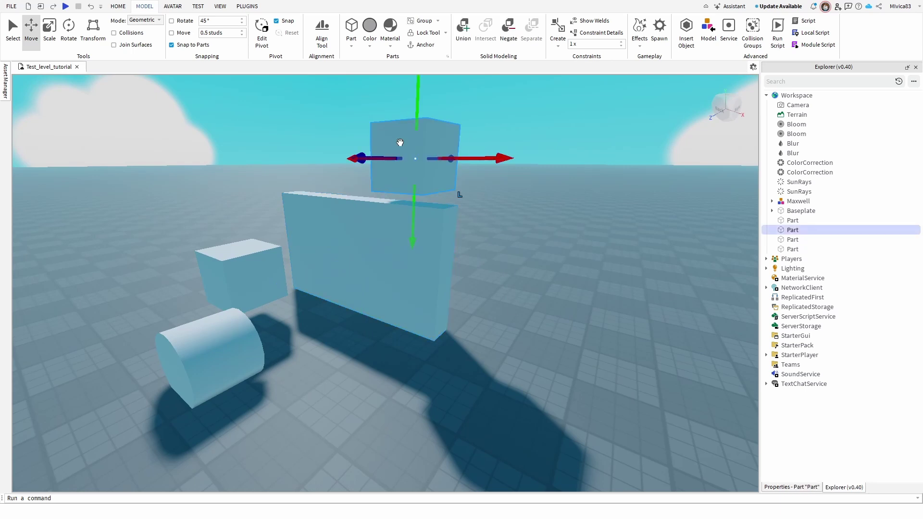